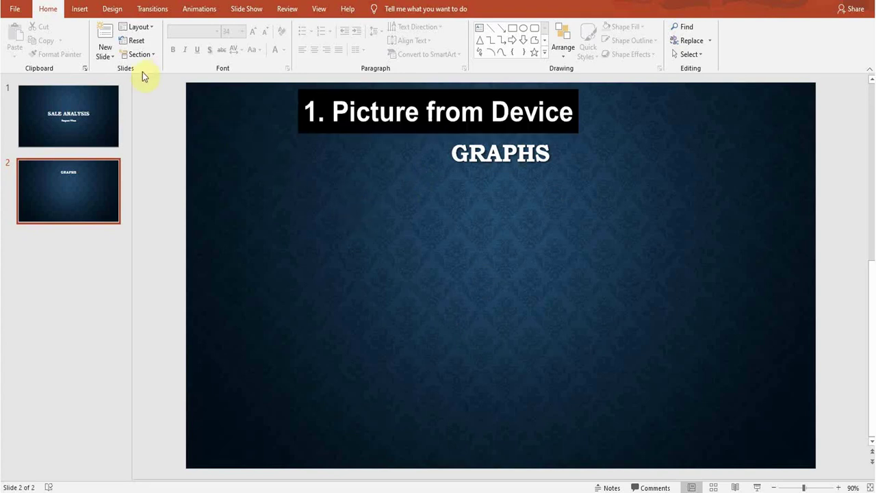
- Insert the picture Pic1 from this device's Desktop folder onto the GRAPHS slide
left_click(83, 11)
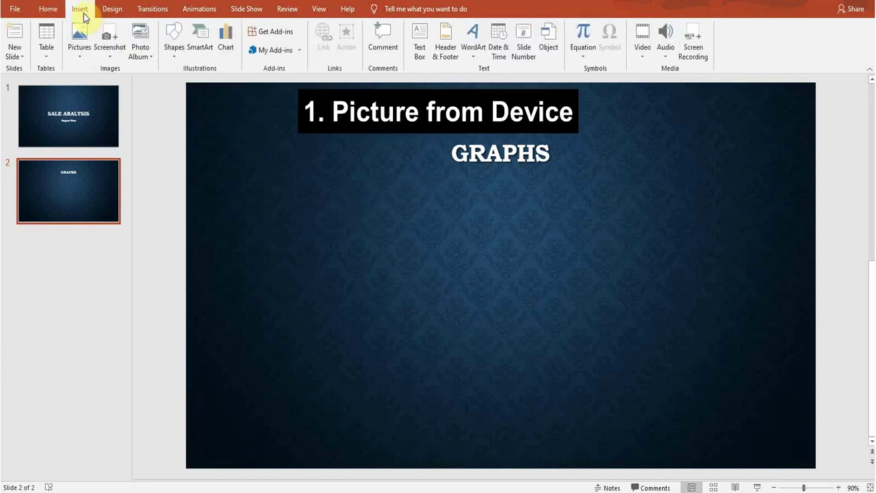
left_click(80, 54)
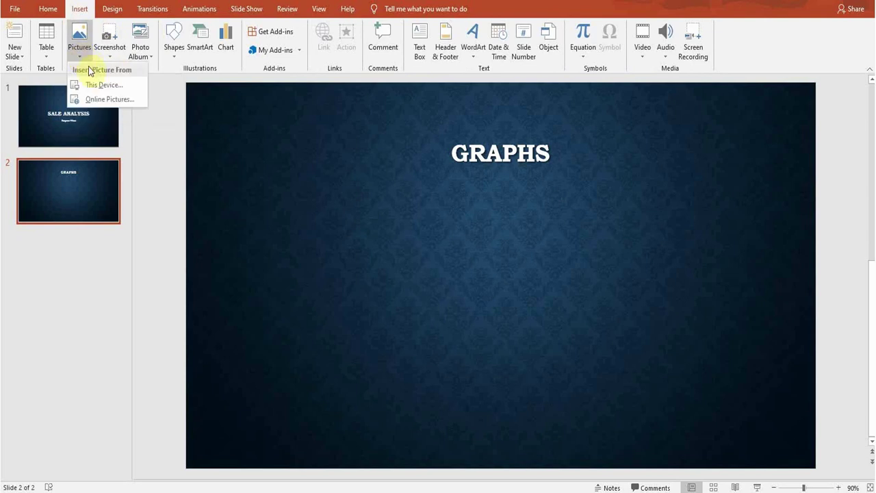
left_click(122, 85)
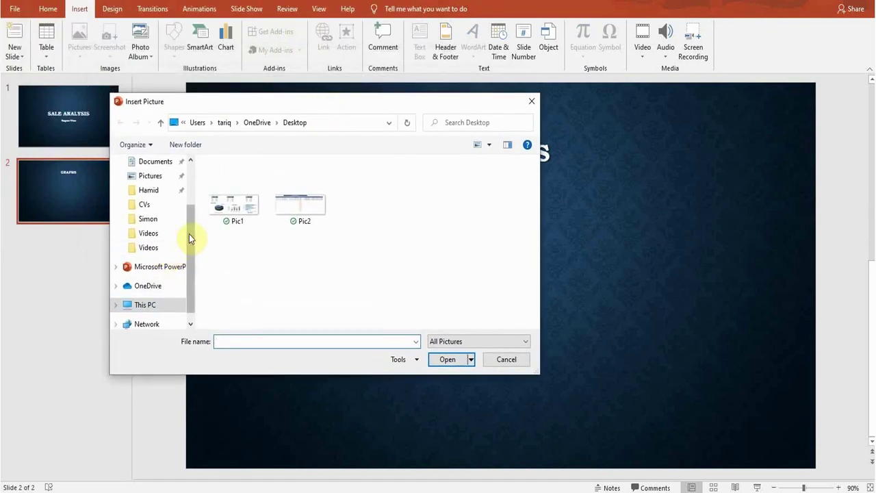
scroll(192, 229, "up", 1)
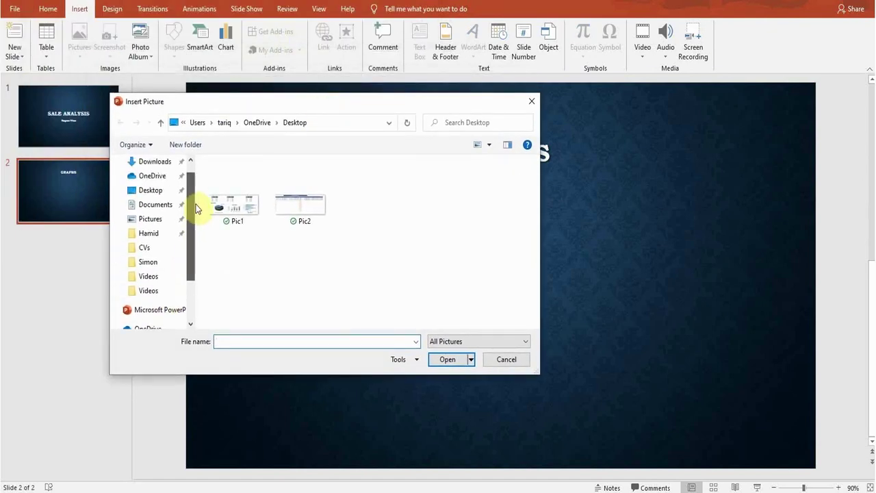
left_click(160, 192)
left_click(239, 221)
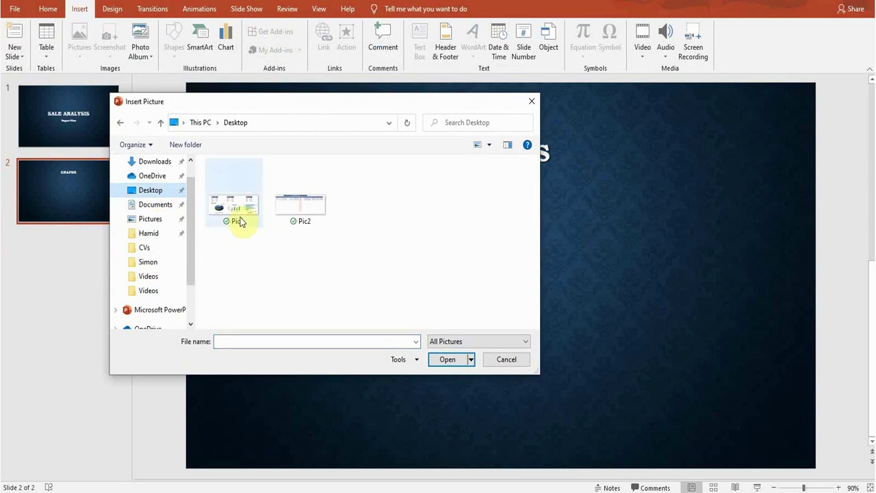
left_click(447, 360)
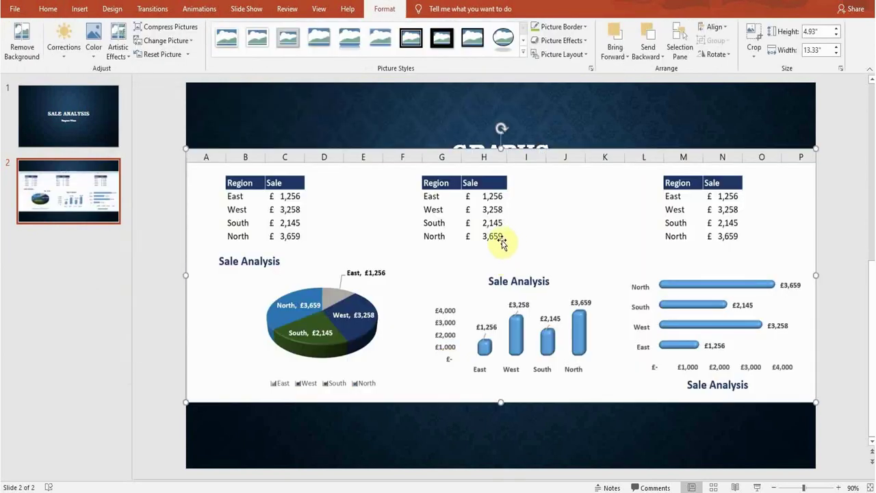
- Shrink the Pic1 picture to about 1.91" high by 5.17" wide and place it below the title on the slide's right half
left_click_drag(503, 239, 452, 245)
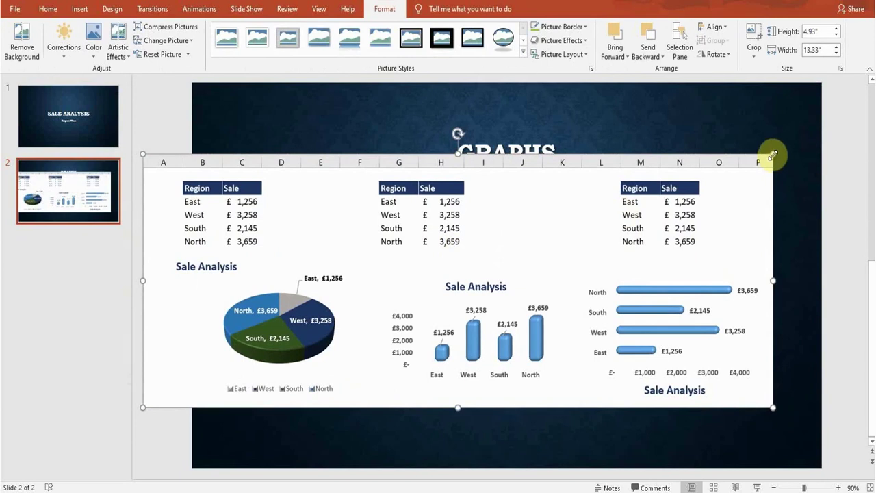
left_click_drag(771, 157, 631, 239)
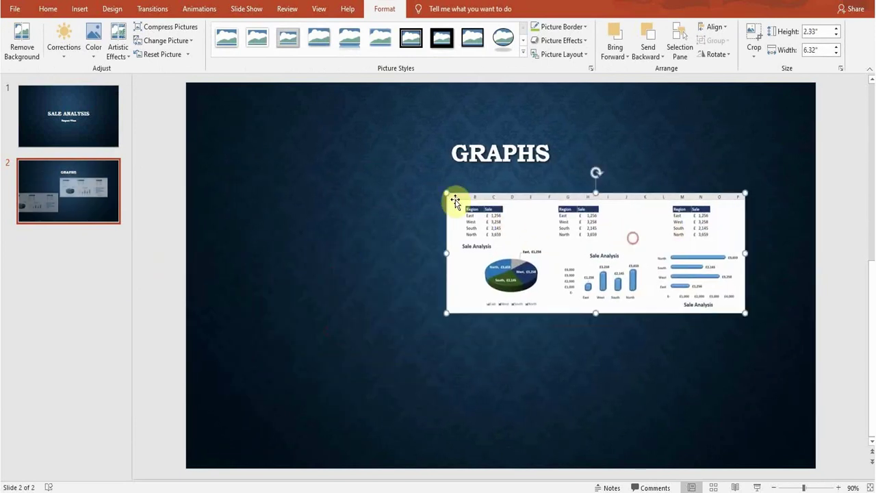
left_click_drag(447, 193, 501, 214)
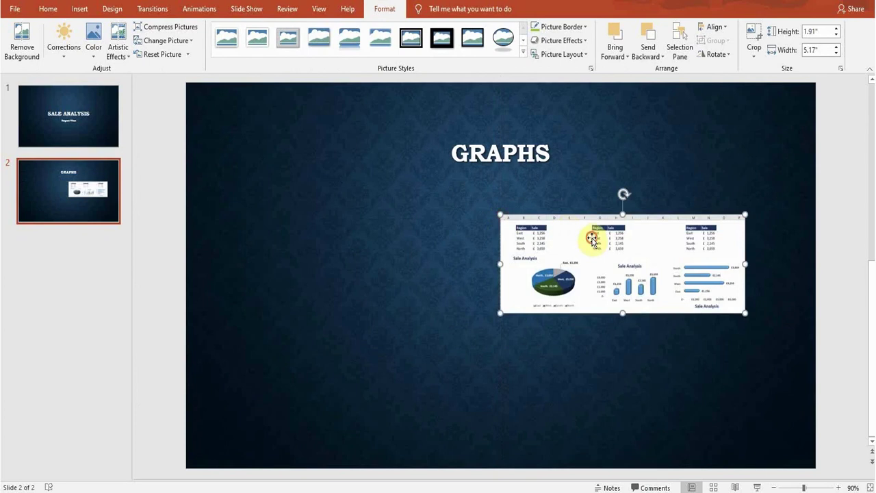
left_click_drag(595, 239, 588, 220)
left_click(385, 274)
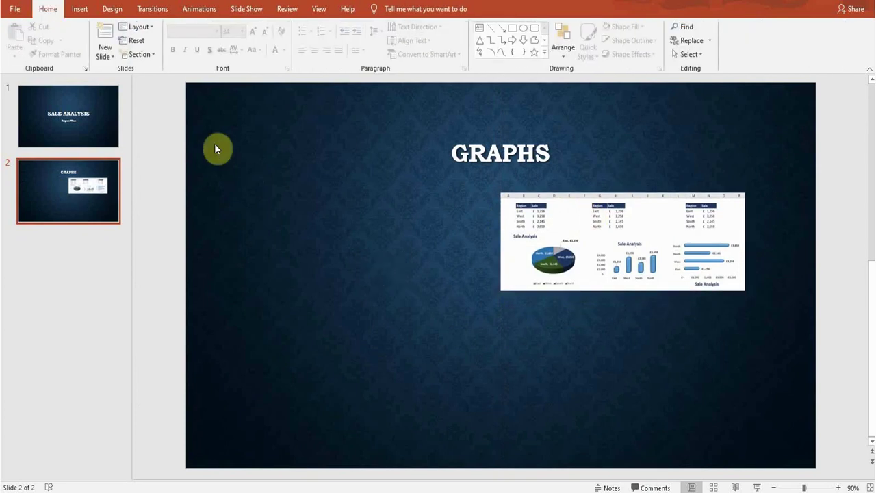
- Search Bing online pictures for "pie chart" and insert the plain green, blue and red pie chart
left_click(82, 10)
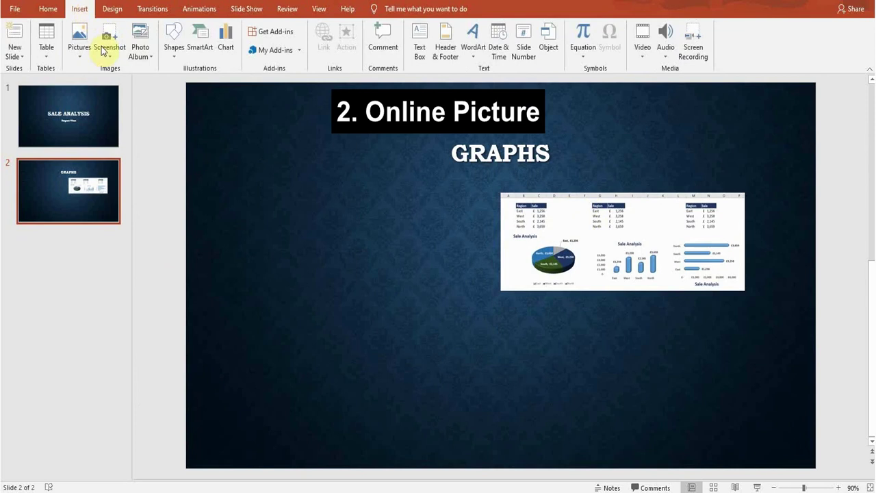
left_click(76, 57)
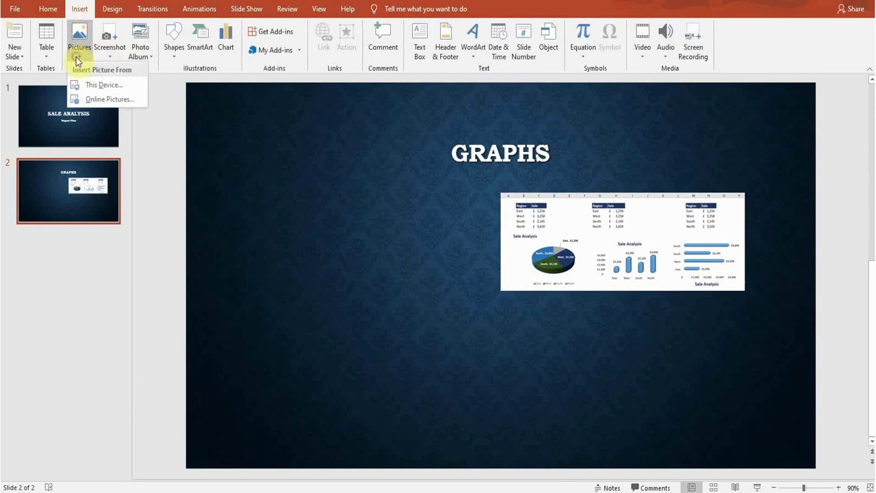
left_click(128, 99)
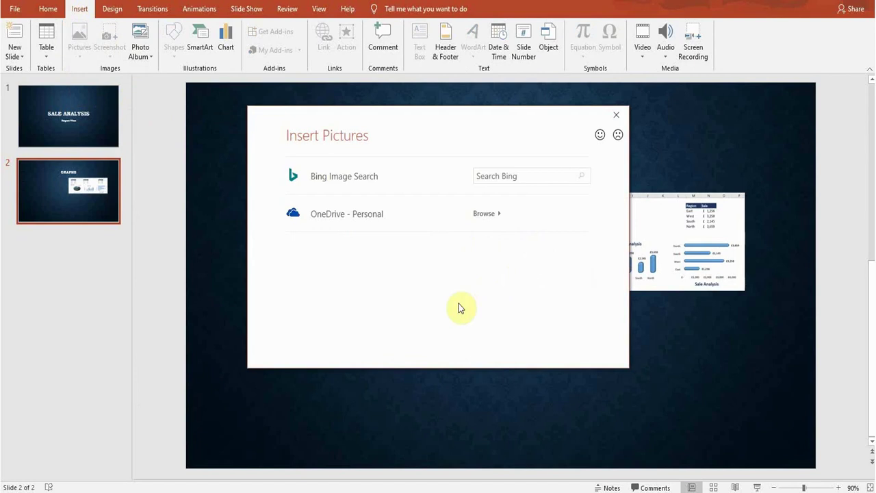
left_click(510, 176)
type("pie chart")
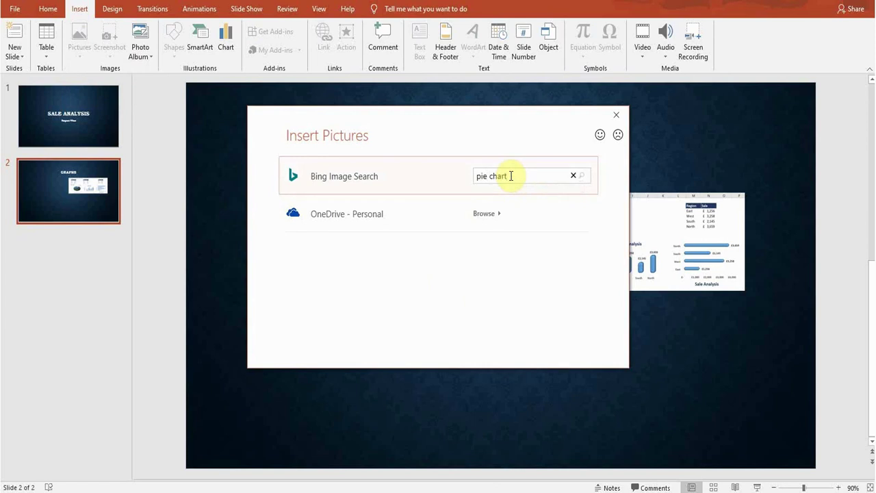
key("Return")
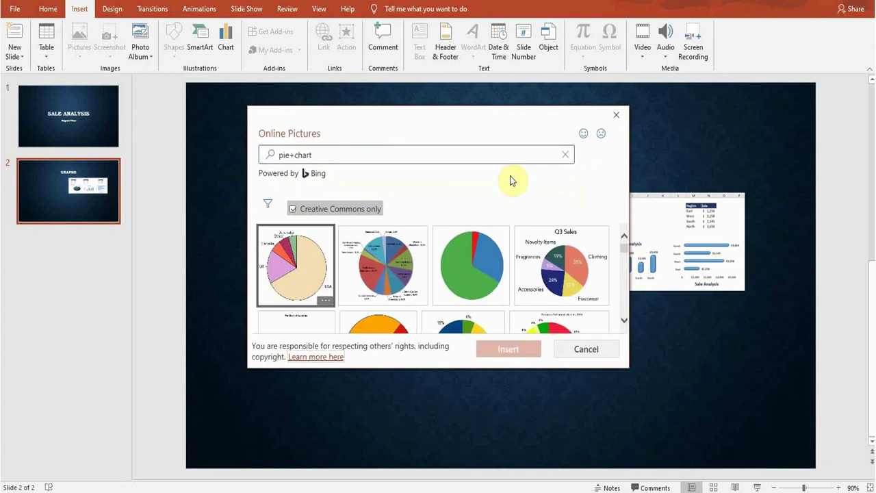
left_click(468, 265)
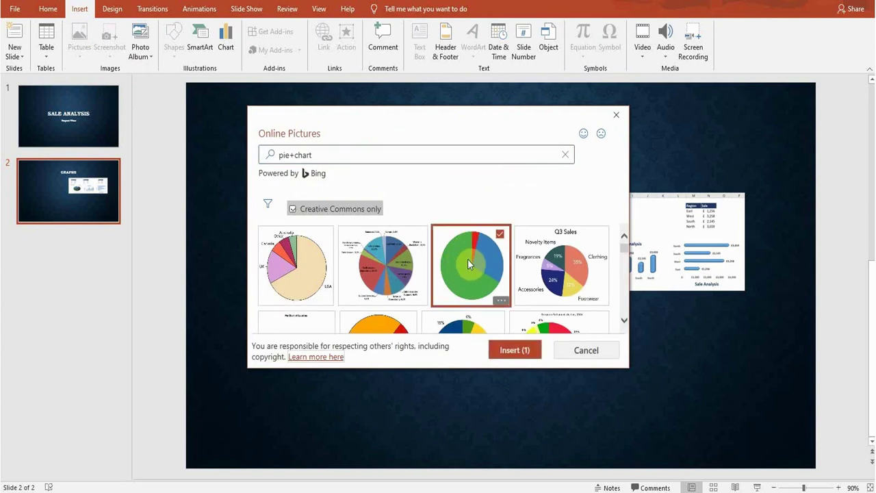
left_click(504, 351)
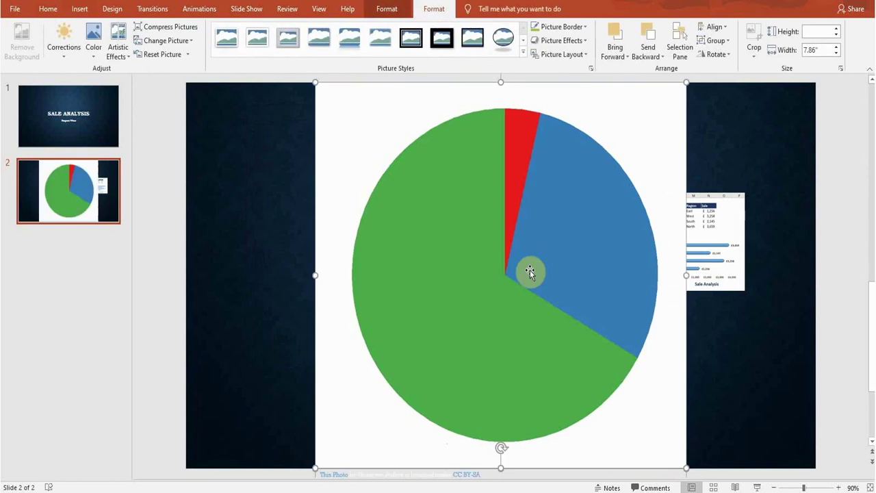
- Shrink the pie chart picture and place it on the slide's left half, level with the sales charts picture
left_click_drag(524, 209, 470, 284)
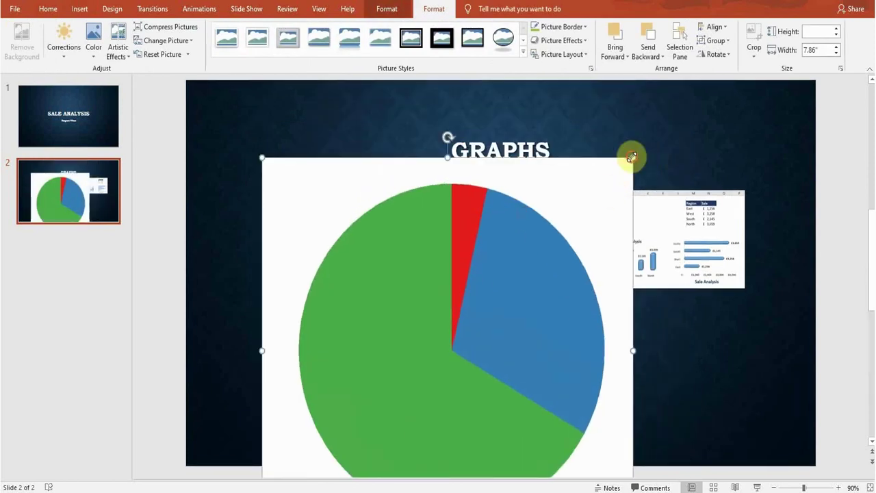
left_click_drag(630, 157, 463, 333)
left_click_drag(404, 391, 373, 235)
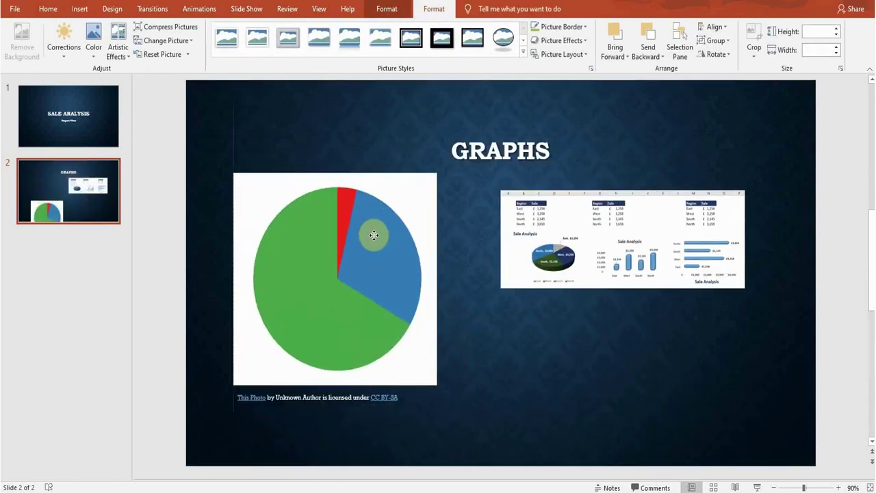
left_click_drag(437, 174, 362, 278)
left_click_drag(309, 314, 352, 254)
left_click_drag(404, 186, 384, 218)
left_click_drag(349, 258, 366, 235)
left_click(496, 345)
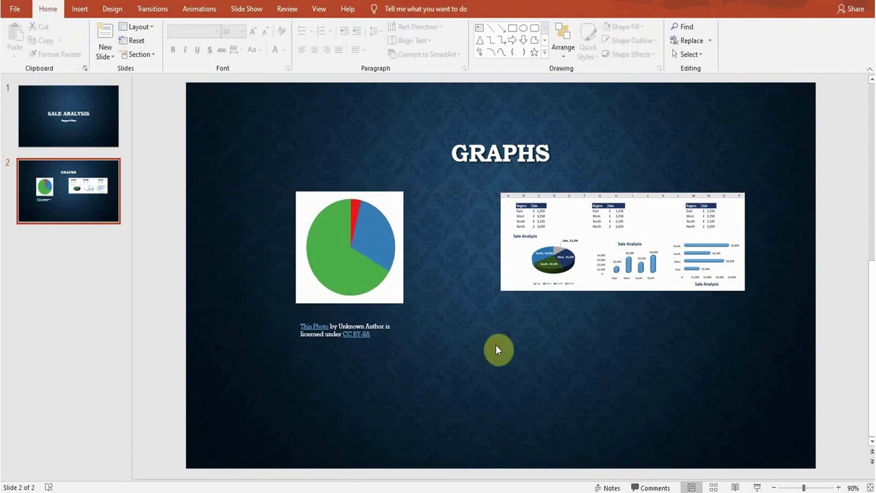
- Insert a screenshot of the open Videos folder window onto the slide
left_click(79, 9)
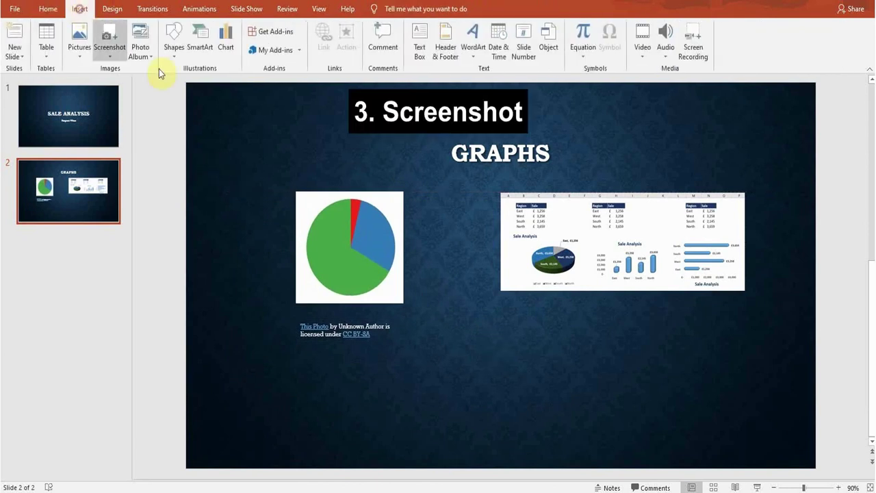
left_click(113, 59)
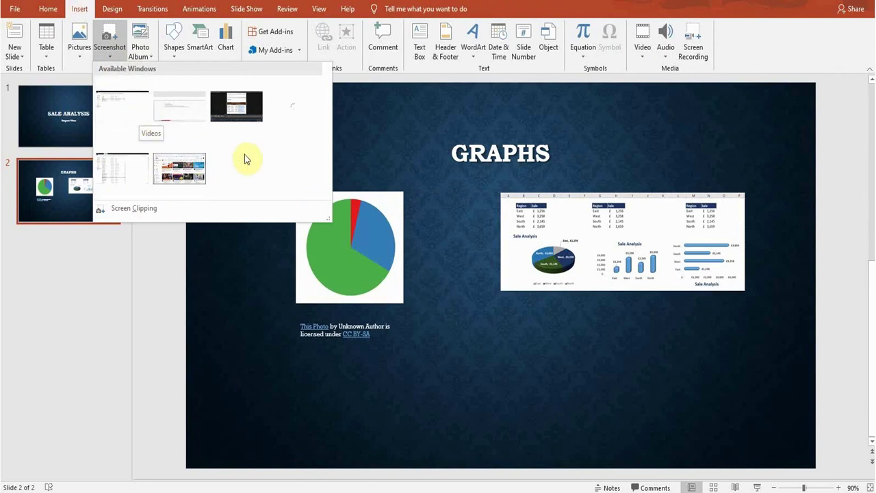
left_click(134, 112)
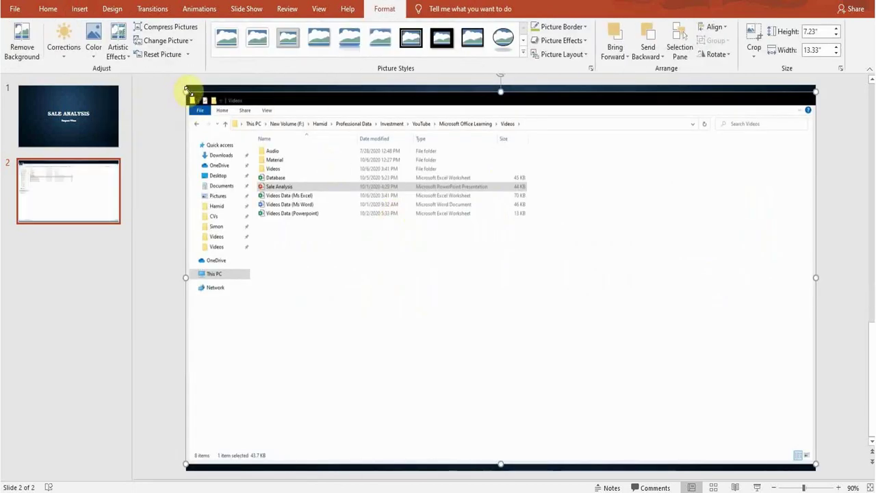
- Shrink the folder screenshot to about 2.8" high by 5.17" wide and place it directly beneath the sales charts picture
left_click_drag(185, 91, 554, 358)
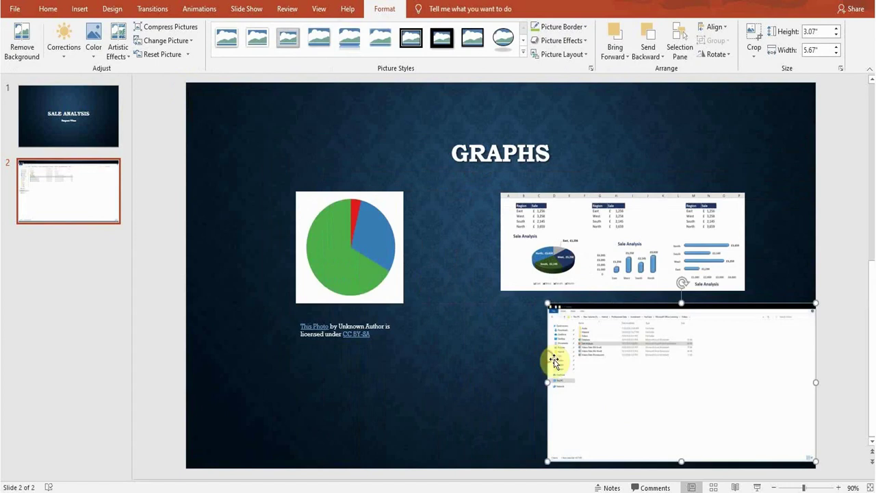
left_click_drag(622, 402, 506, 356)
left_click_drag(475, 290, 503, 319)
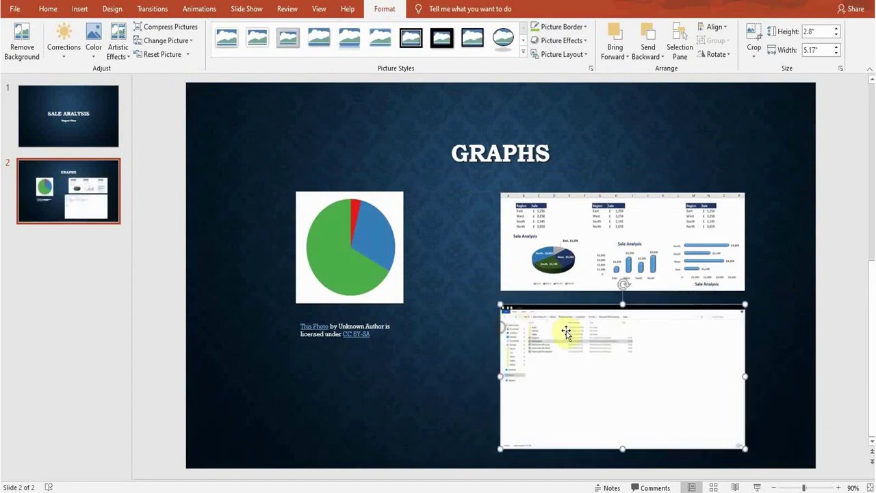
left_click_drag(565, 329, 567, 336)
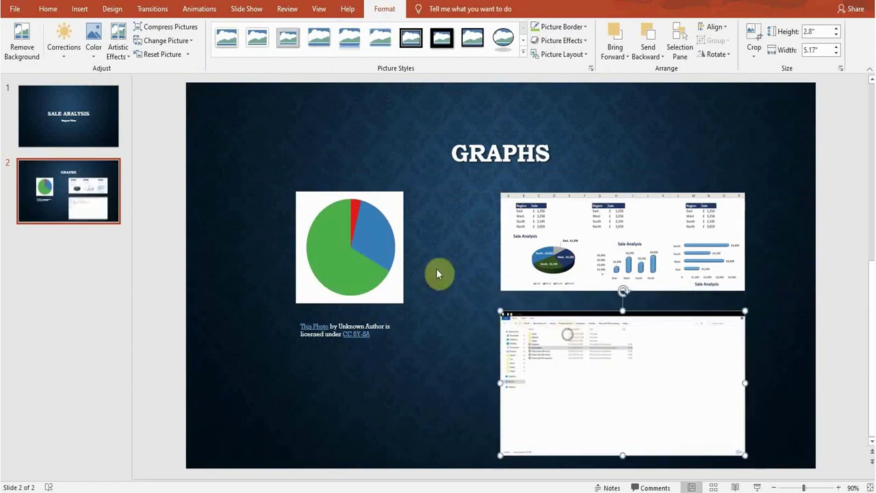
left_click(478, 240)
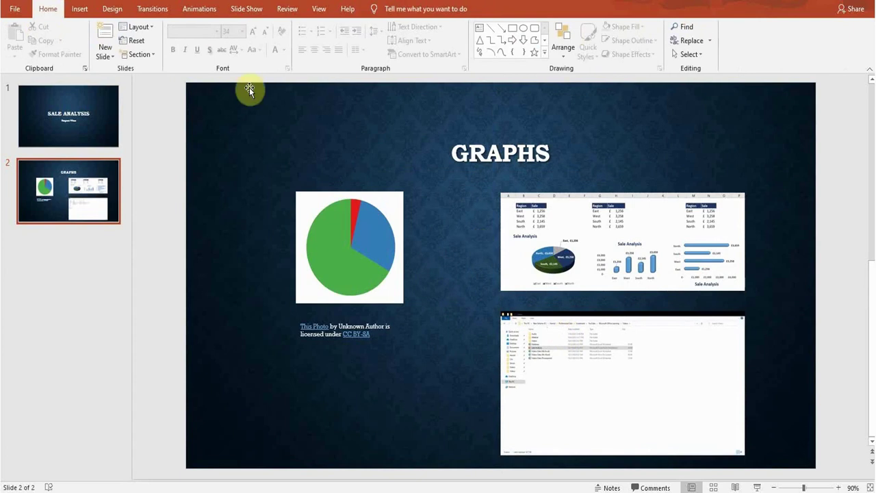
- Start a new photo album and add Pic1 from the Desktop folder to it
left_click(79, 9)
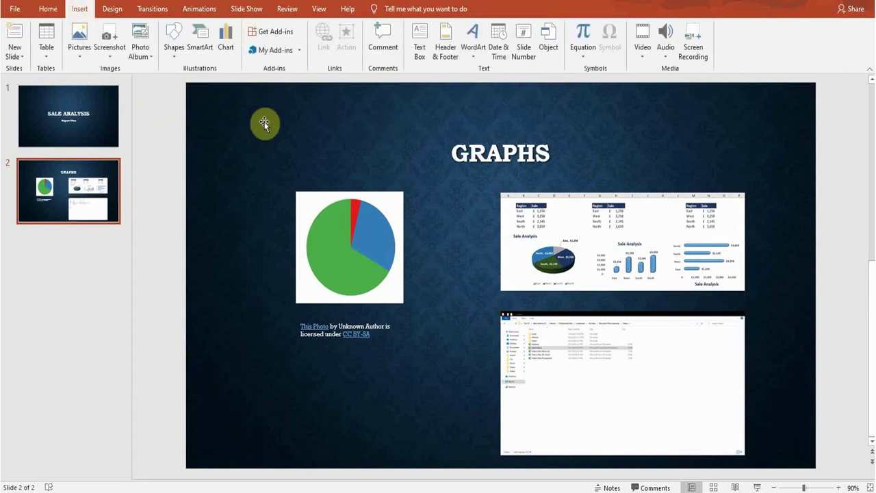
left_click(152, 59)
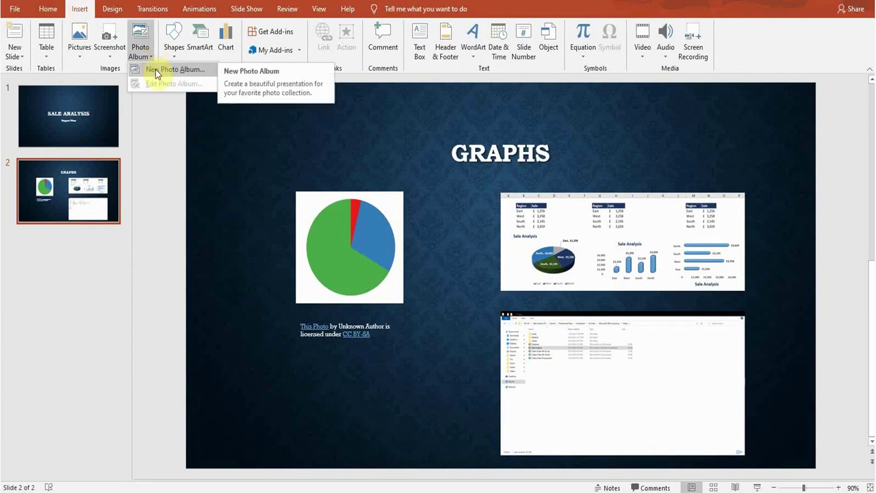
left_click(157, 74)
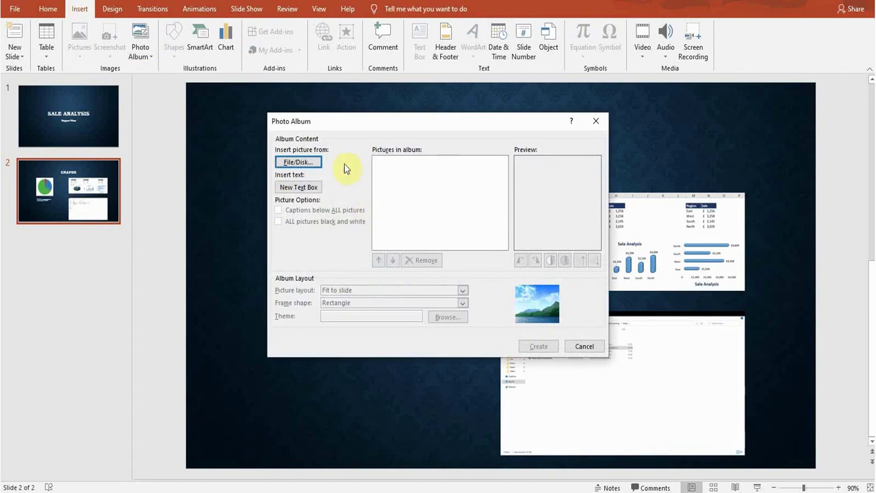
left_click(309, 164)
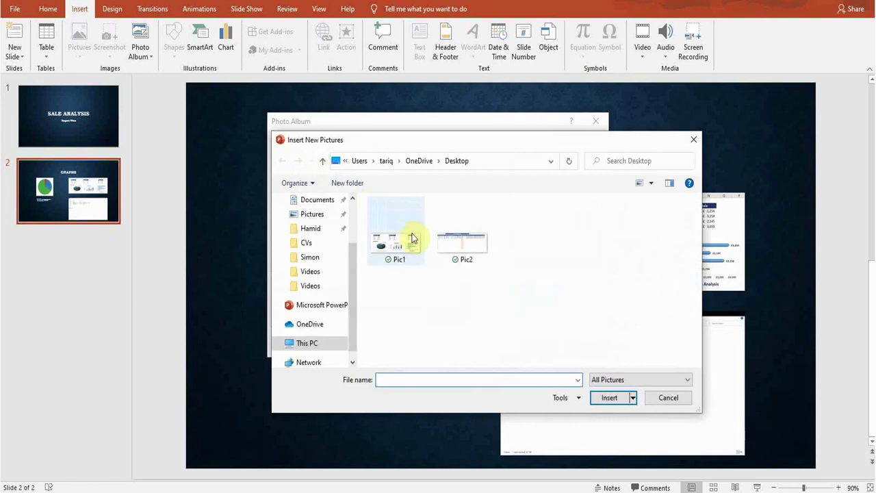
left_click(391, 231)
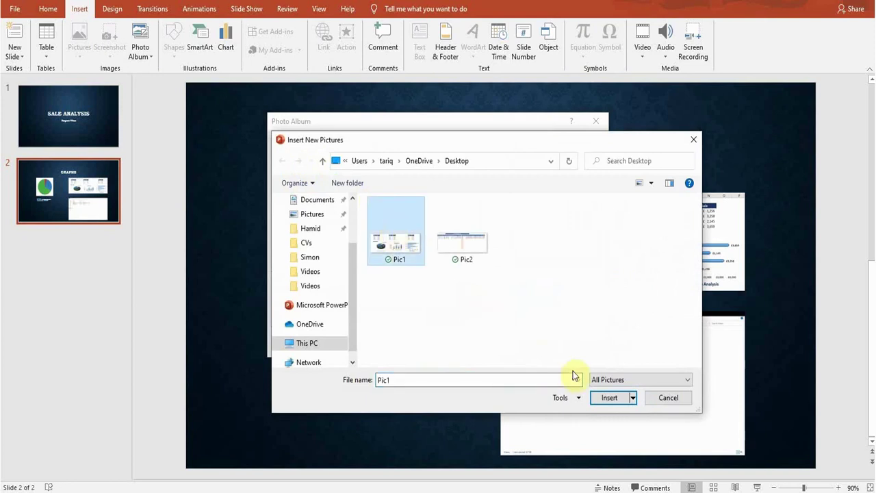
left_click(605, 397)
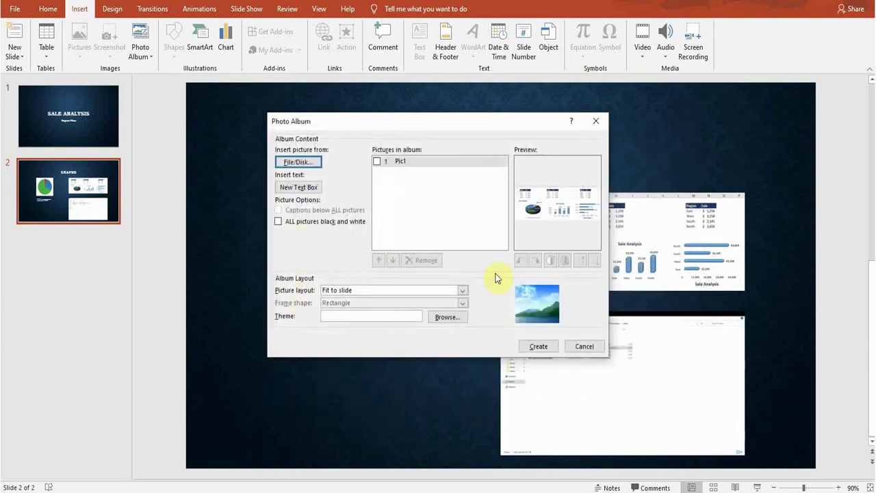
- Add Pic2 from the Desktop folder to the photo album
left_click(310, 163)
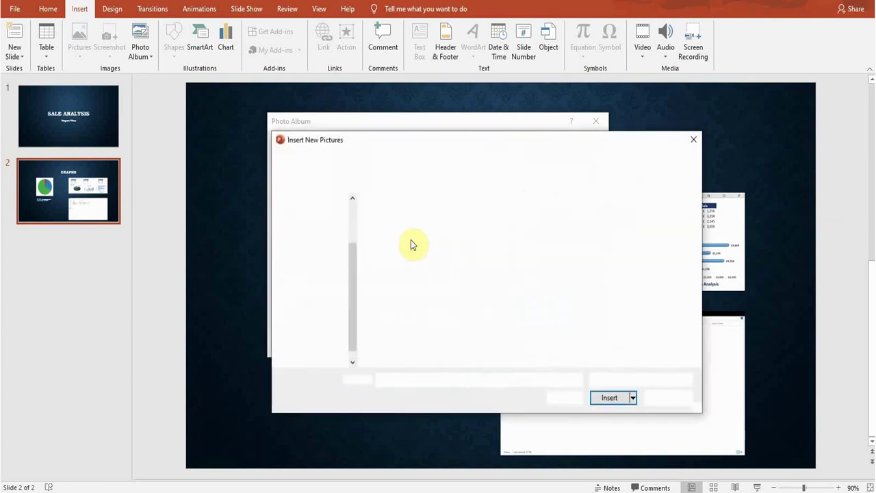
left_click(471, 250)
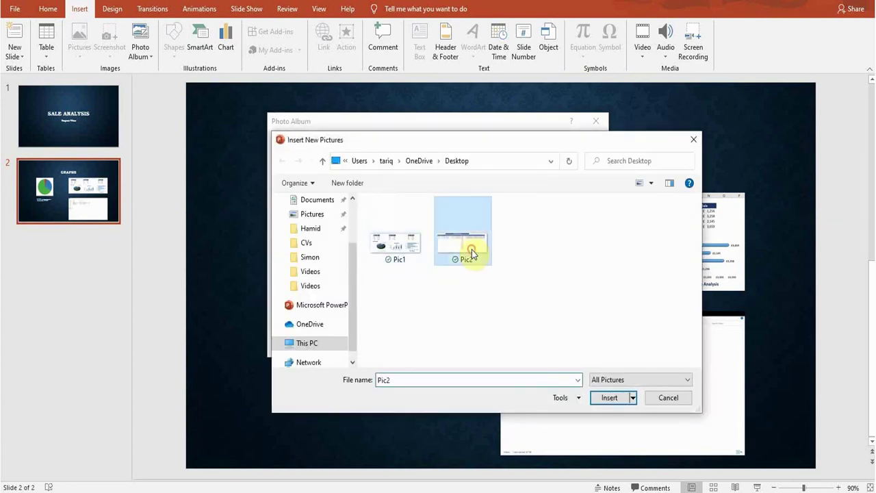
left_click(604, 399)
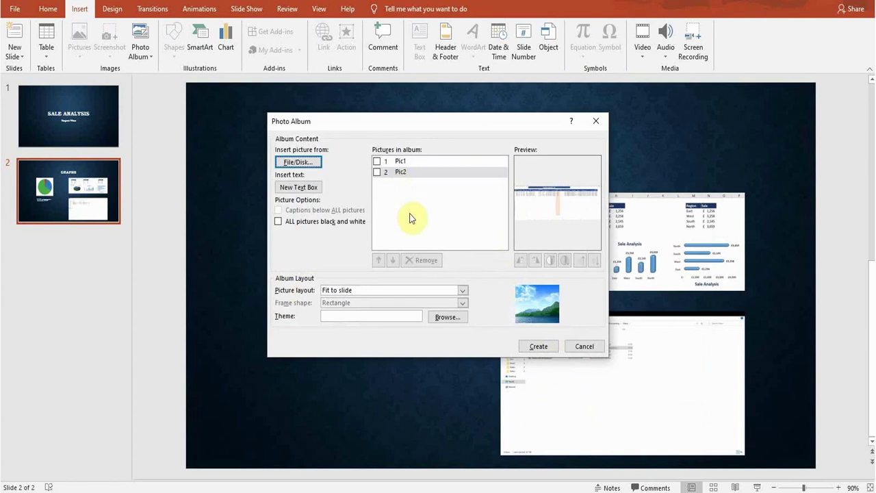
- Create the photo album with Pic1 and Pic2 both ticked, and view the picture slides of the new presentation
left_click(377, 162)
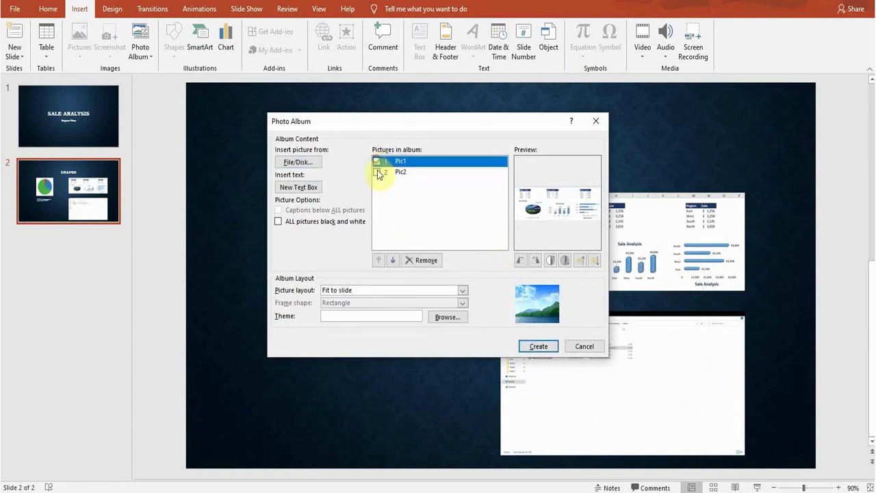
left_click(380, 173)
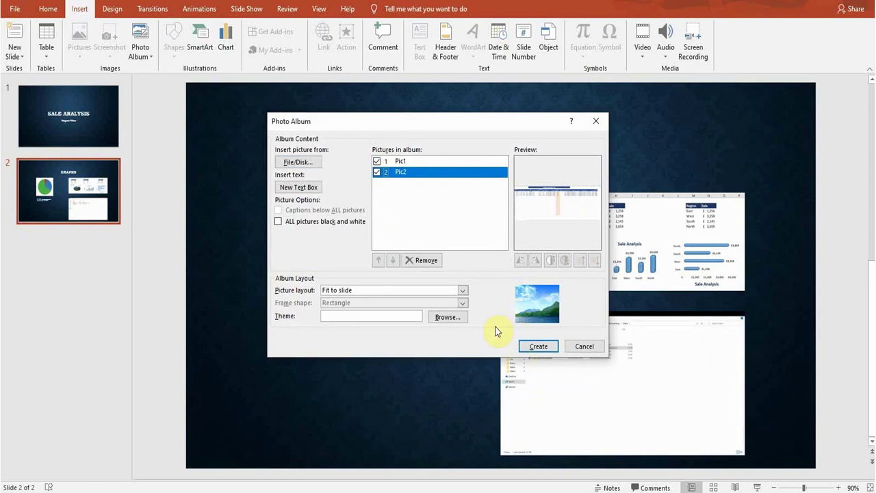
left_click(535, 348)
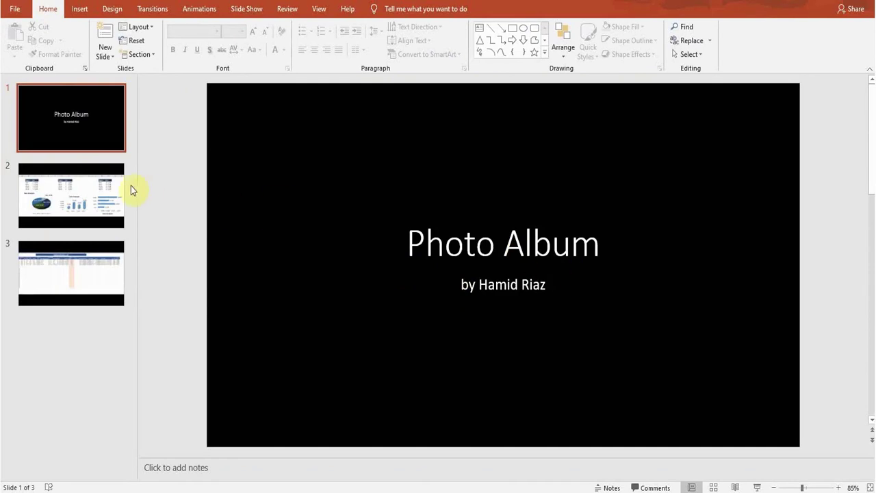
left_click(96, 192)
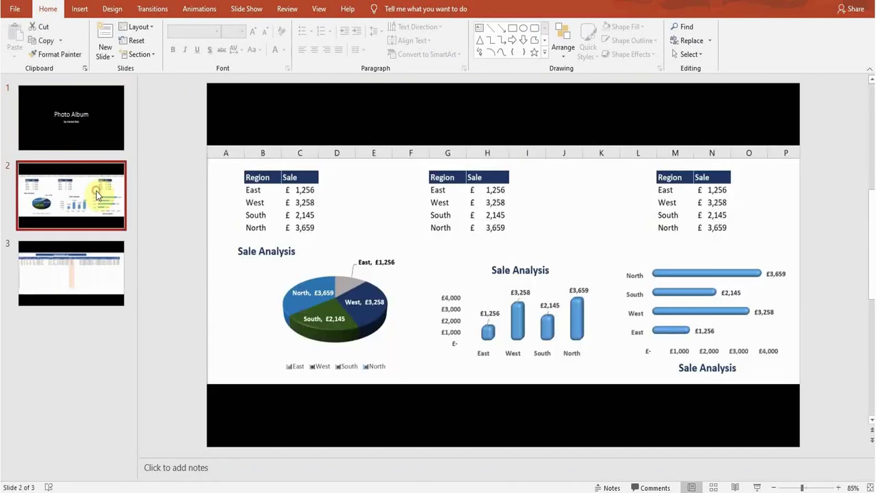
left_click(88, 262)
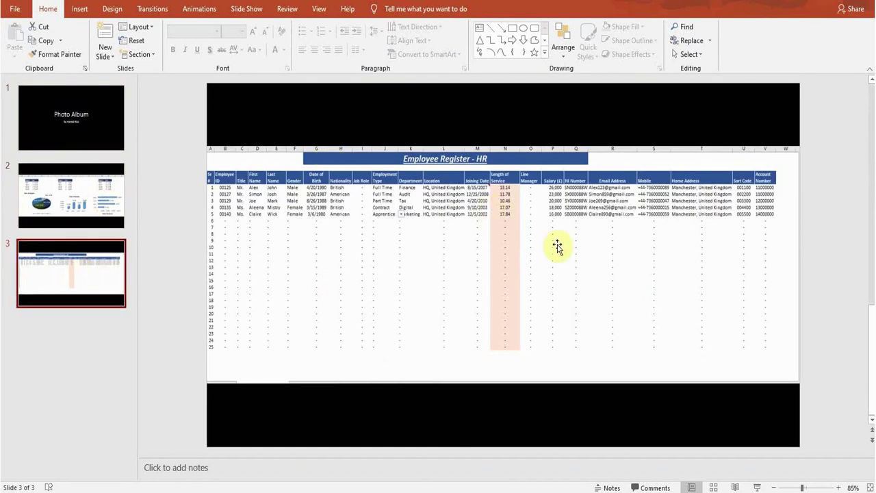